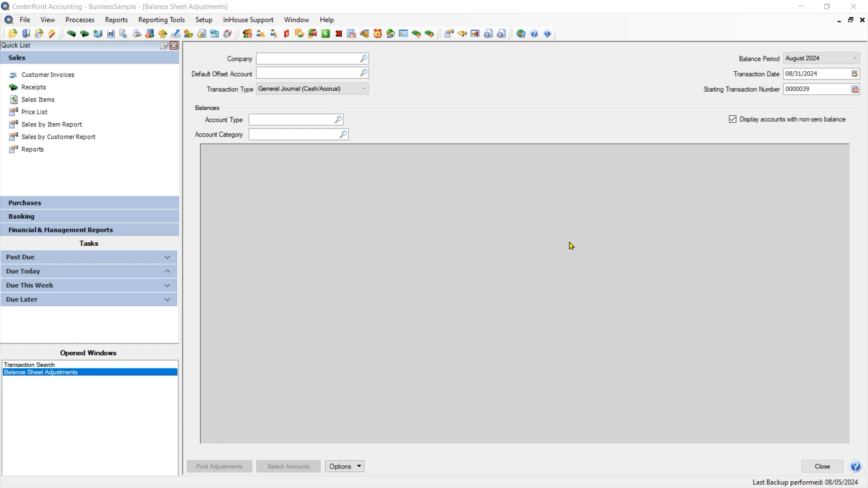
Open Balance Sheet Adjustments and set the company to Alpine Sports with Benefits Expense as the default offset account.
{"action": "left_click", "coordinate": [82, 22]}
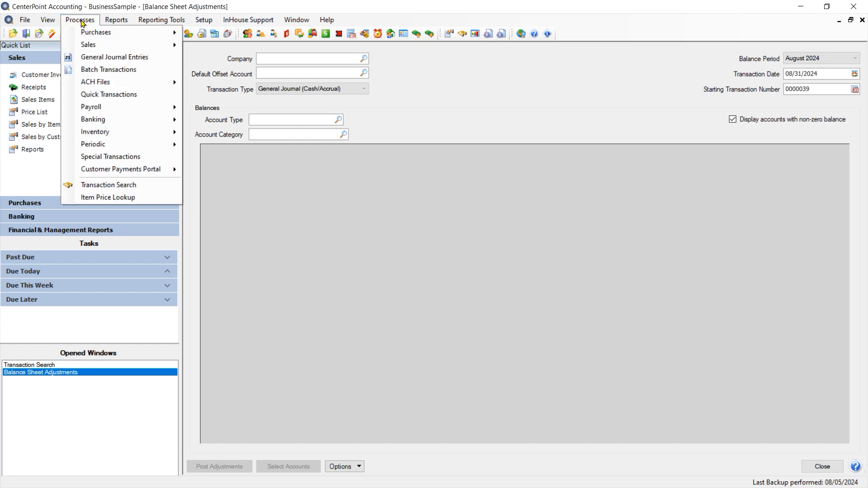
{"action": "mouse_move", "coordinate": [92, 144]}
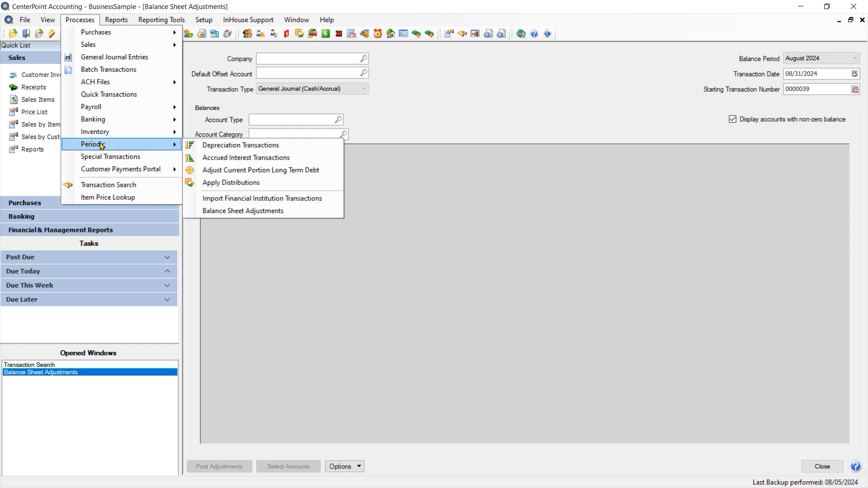
{"action": "left_click", "coordinate": [267, 209]}
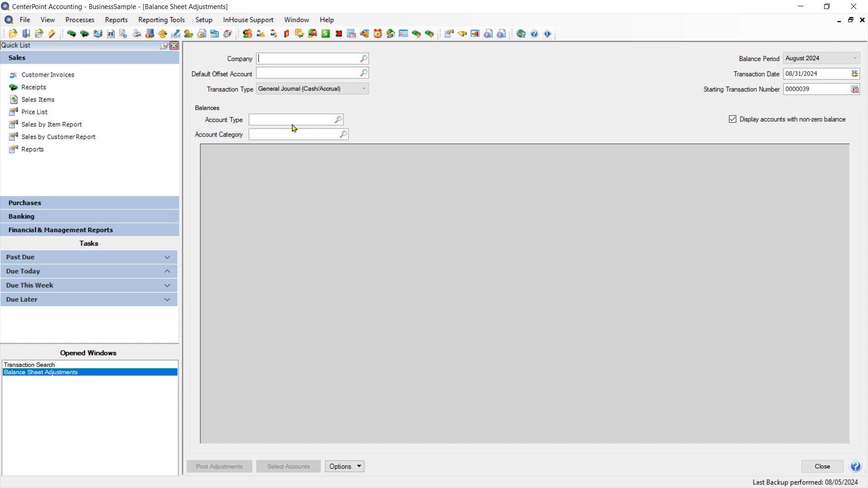
{"action": "type", "text": "sport"}
{"action": "key", "text": "Tab"}
{"action": "type", "text": "benef"}
{"action": "key", "text": "Tab"}
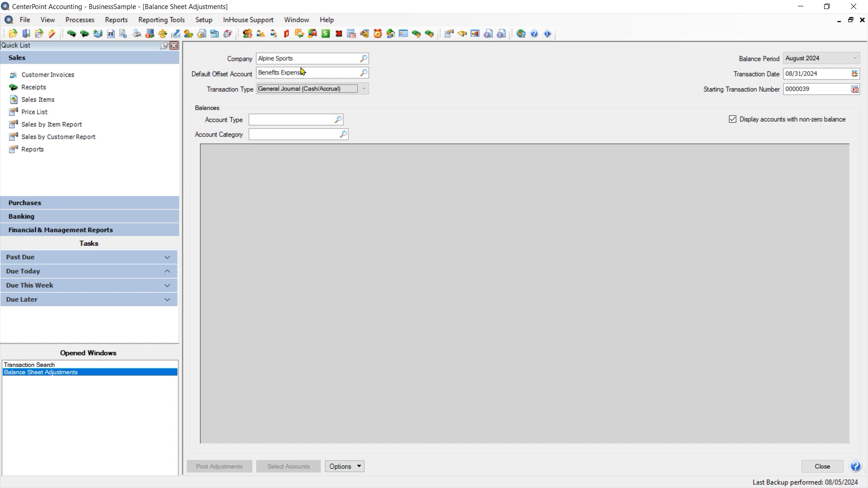
Review the available default offset accounts and transaction type choices, keeping the current selections.
{"action": "left_click", "coordinate": [364, 73]}
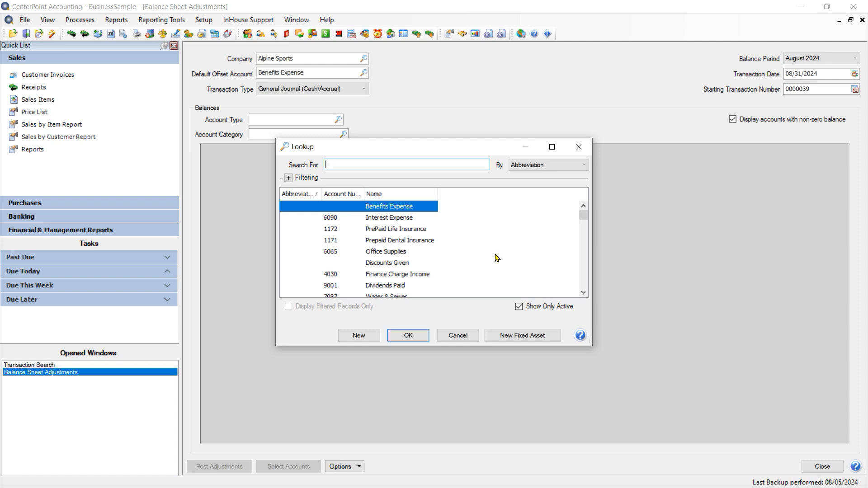
{"action": "left_click", "coordinate": [456, 336]}
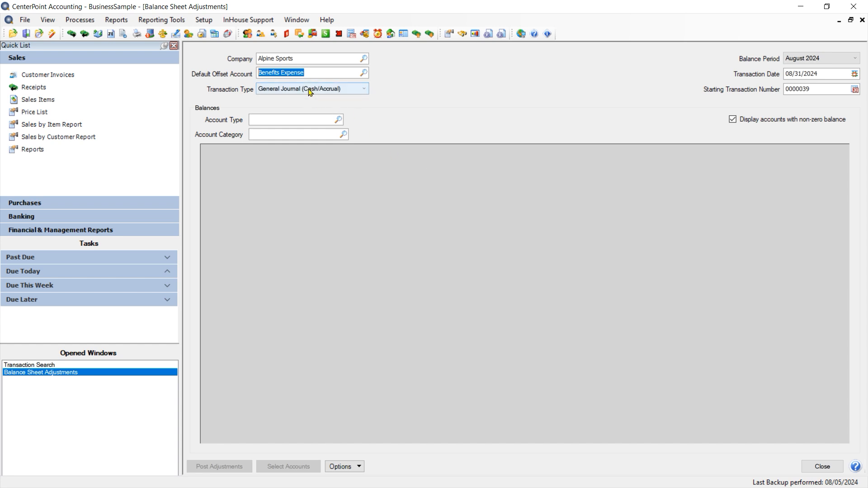
{"action": "key", "text": "Tab"}
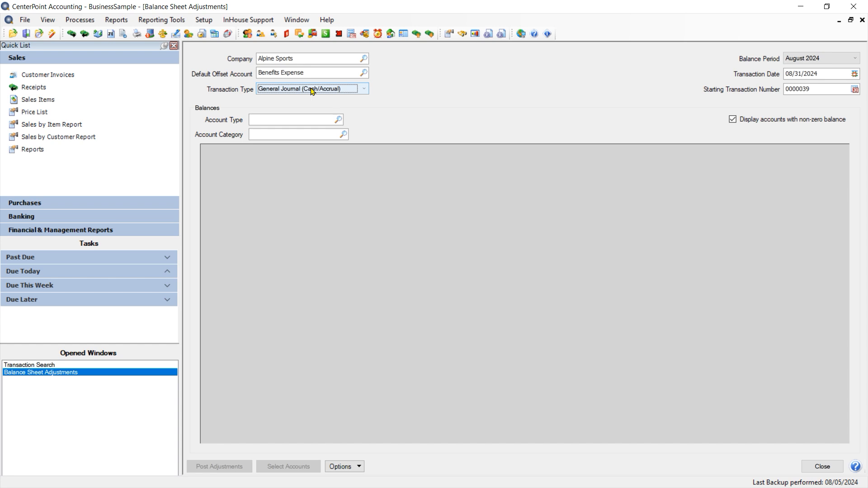
{"action": "left_click", "coordinate": [312, 90]}
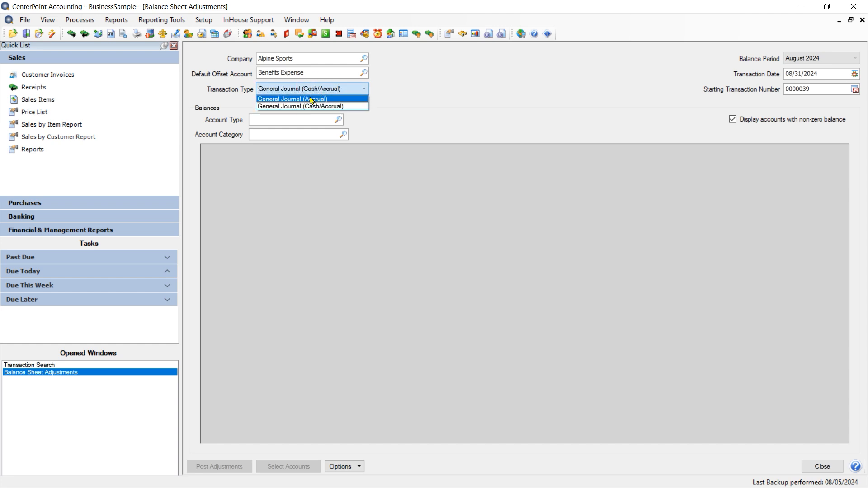
{"action": "left_click", "coordinate": [315, 91]}
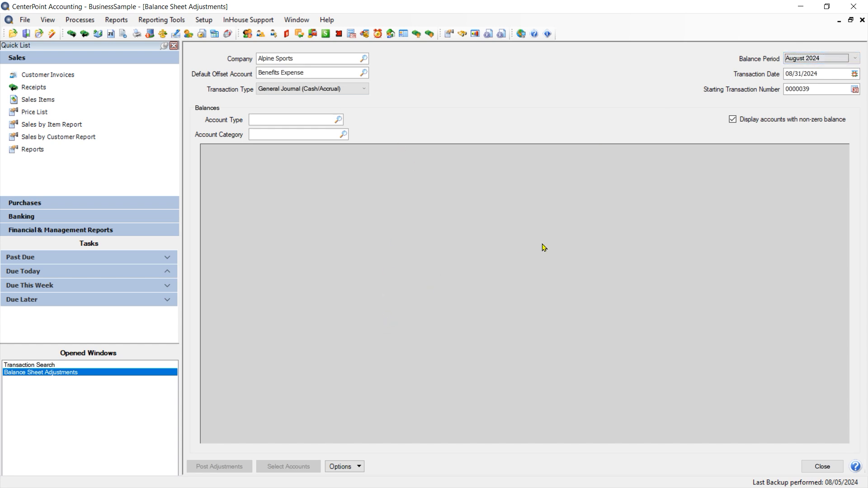
{"action": "key", "text": "Tab"}
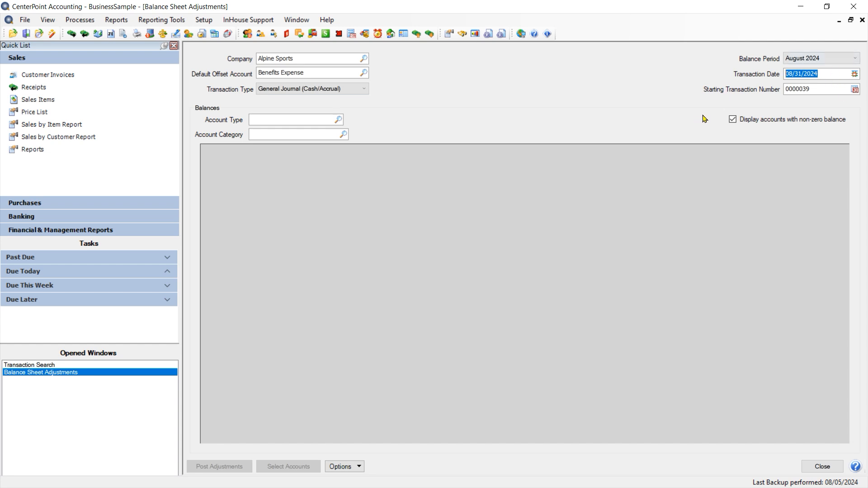
{"action": "key", "text": "Tab"}
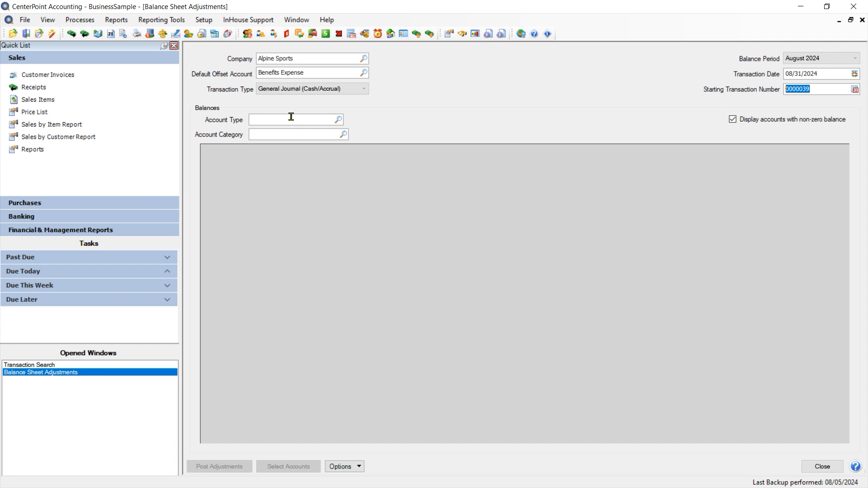
Filter the balances by account type Assets and account category Prepaid Expenses.
{"action": "left_click", "coordinate": [339, 120]}
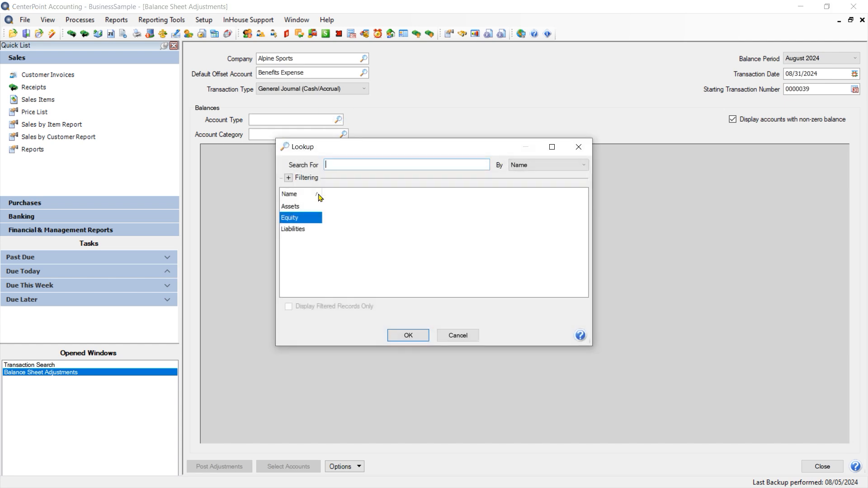
{"action": "left_click", "coordinate": [290, 207]}
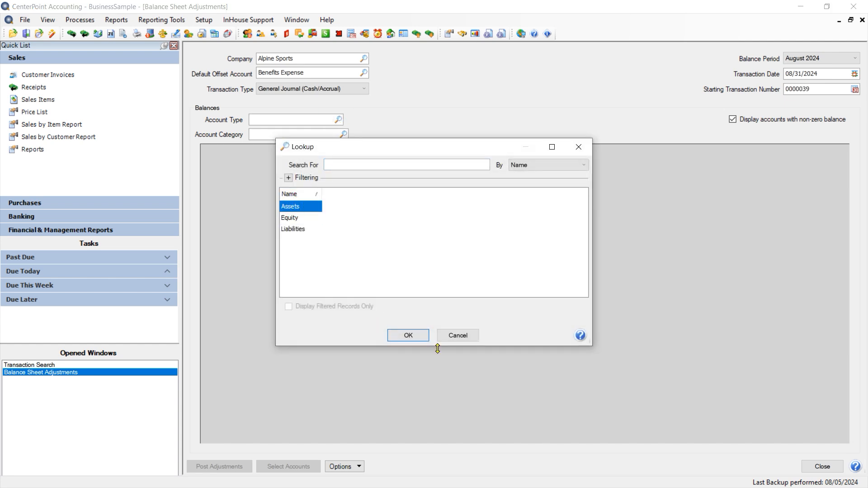
{"action": "left_click", "coordinate": [410, 337]}
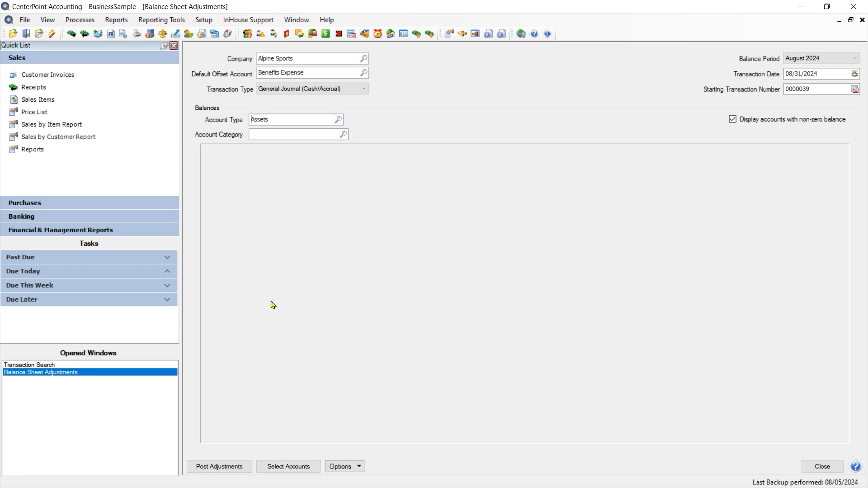
{"action": "left_click", "coordinate": [346, 135]}
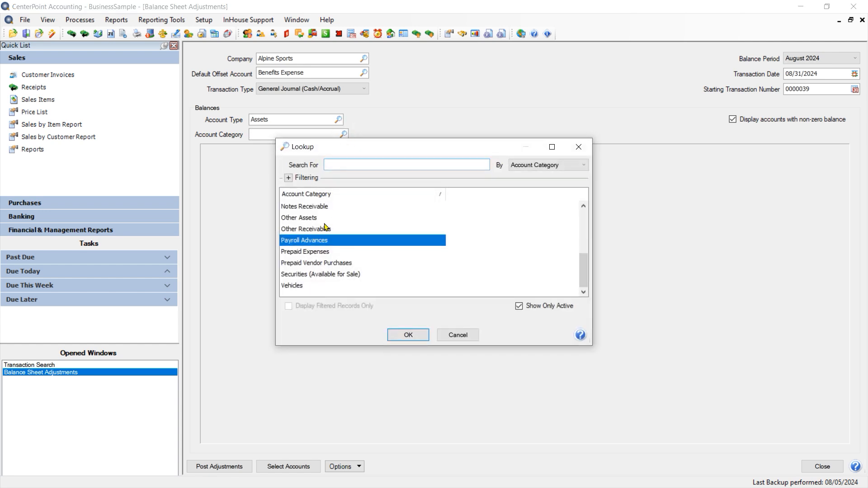
{"action": "left_click", "coordinate": [311, 253]}
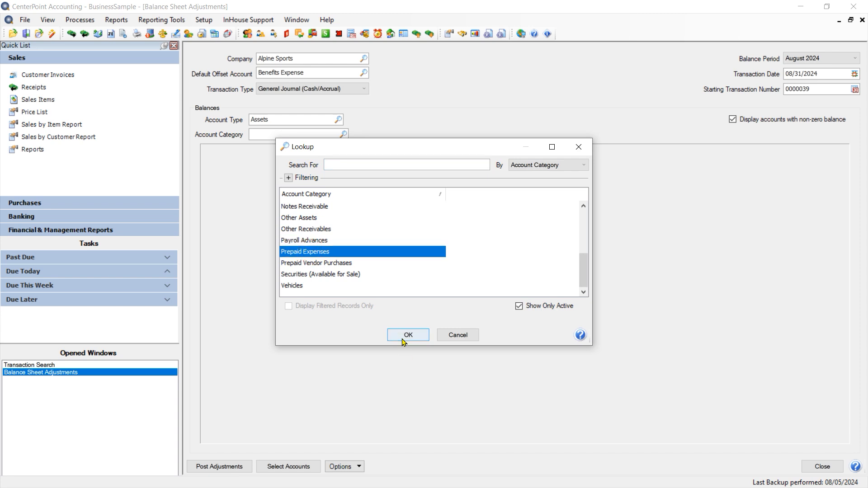
{"action": "left_click", "coordinate": [407, 335]}
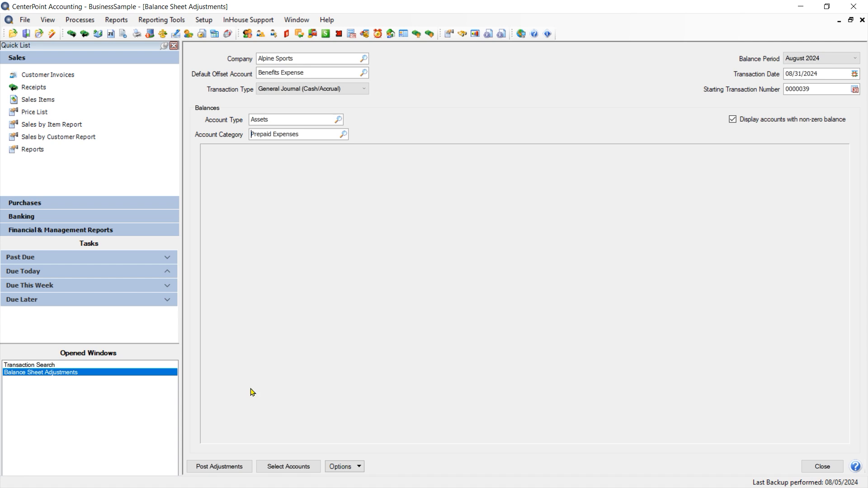
Check the additional adjustment options without changing them, and load the matching prepaid expense accounts into the balances grid.
{"action": "left_click", "coordinate": [358, 466]}
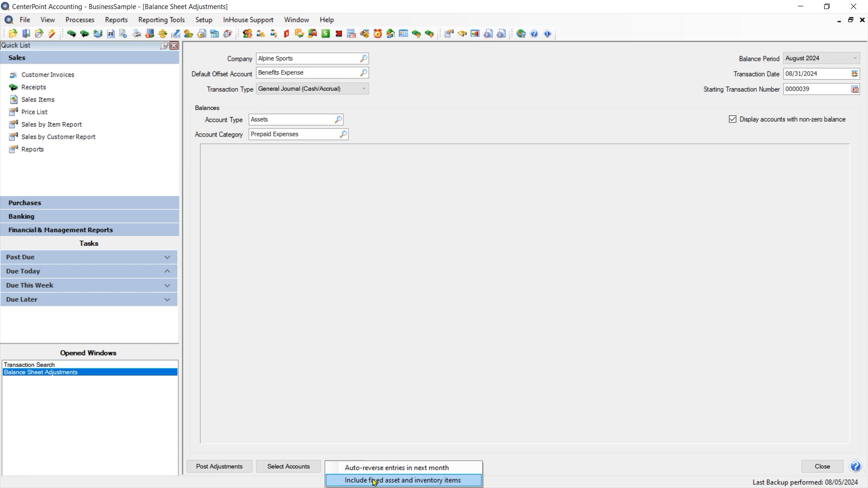
{"action": "left_click", "coordinate": [469, 277]}
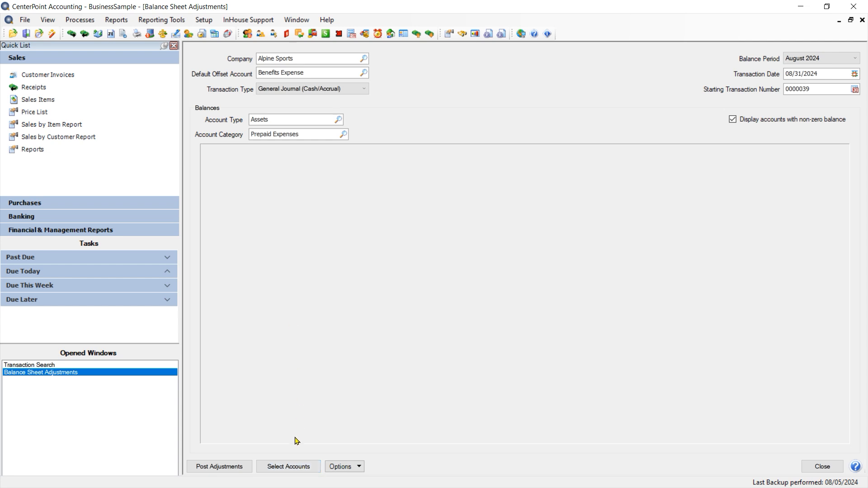
{"action": "left_click", "coordinate": [290, 465]}
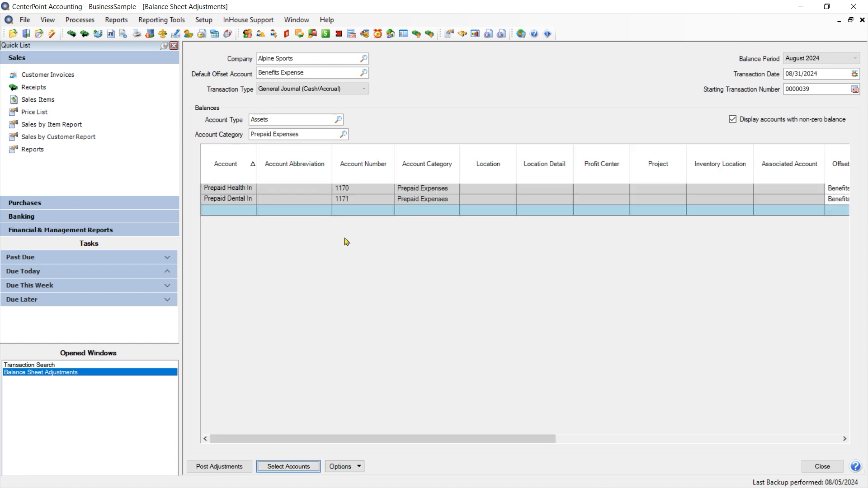
{"action": "left_click_drag", "start_coordinate": [338, 441], "coordinate": [309, 414]}
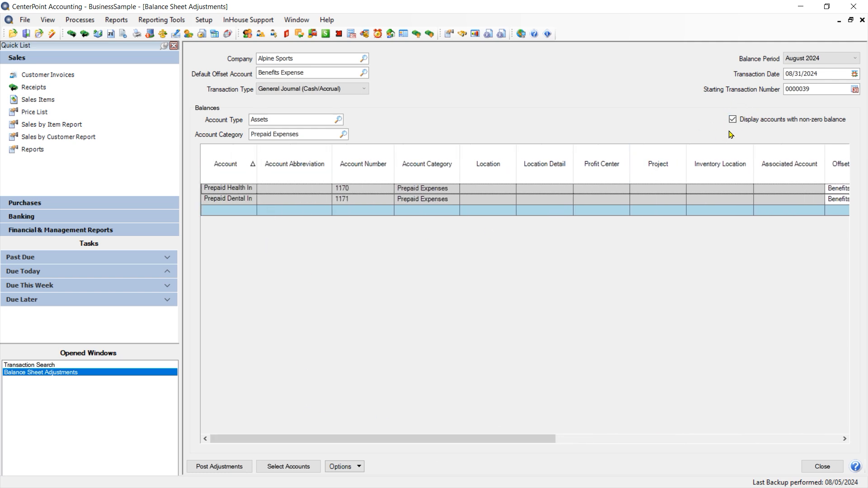
Turn off the restriction to accounts with non-zero balance so the grid also lists zero-balance prepaid accounts.
{"action": "left_click", "coordinate": [838, 130]}
{"action": "left_click", "coordinate": [732, 120]}
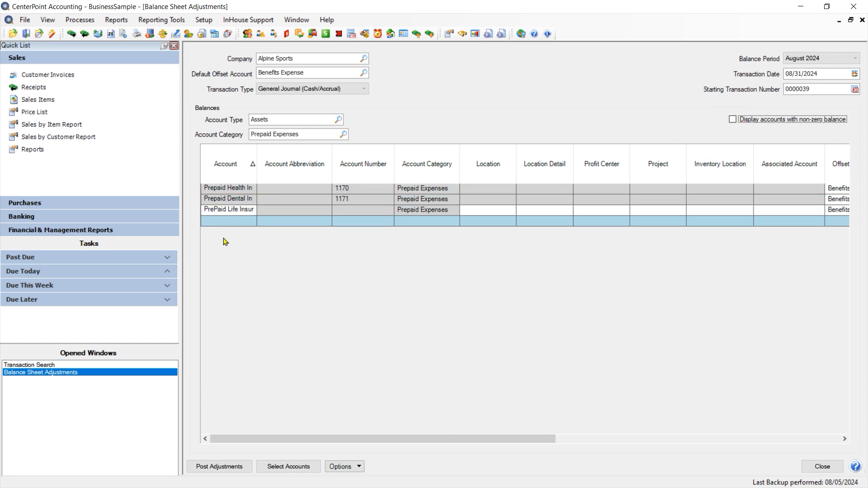
{"action": "left_click", "coordinate": [251, 439]}
{"action": "left_click_drag", "start_coordinate": [252, 439], "coordinate": [214, 438]}
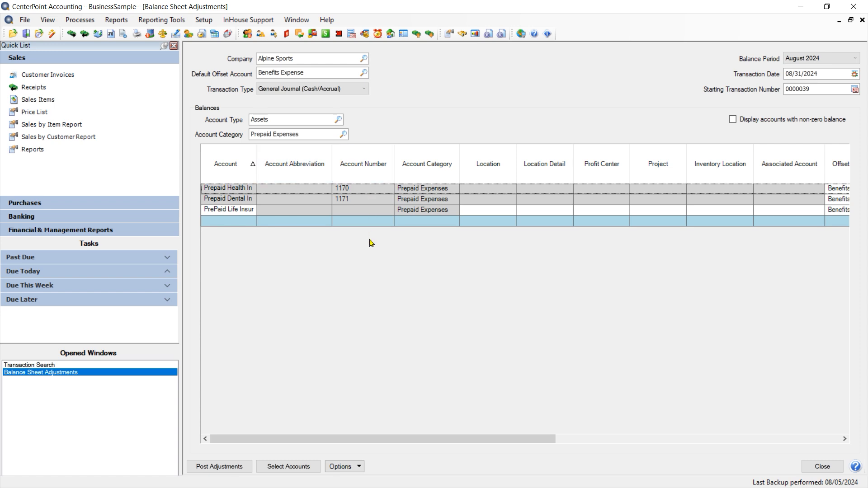
Examine the grid's columns across to the adjusted amounts and default offset settings, including the options for customizing columns.
{"action": "left_click_drag", "start_coordinate": [466, 442], "coordinate": [545, 438]}
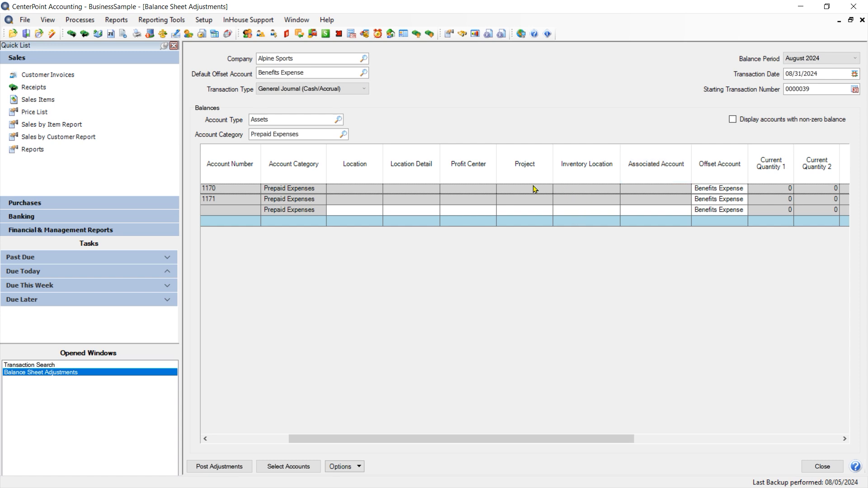
{"action": "right_click", "coordinate": [504, 194]}
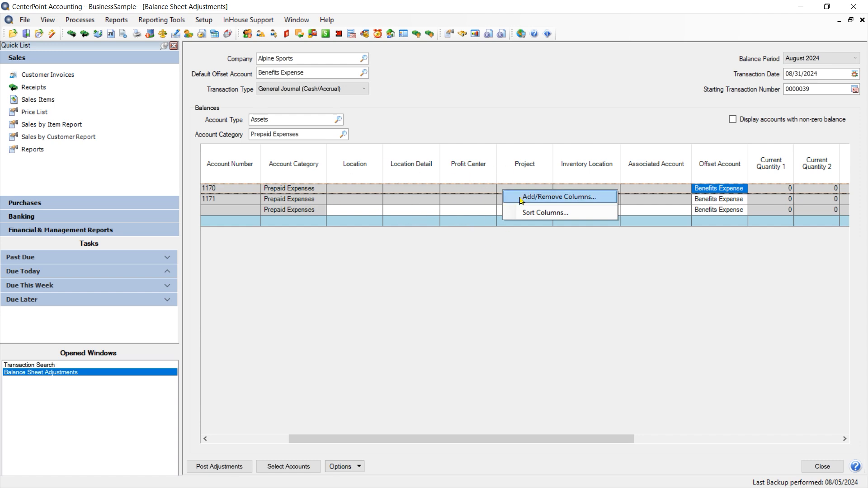
{"action": "left_click", "coordinate": [662, 332]}
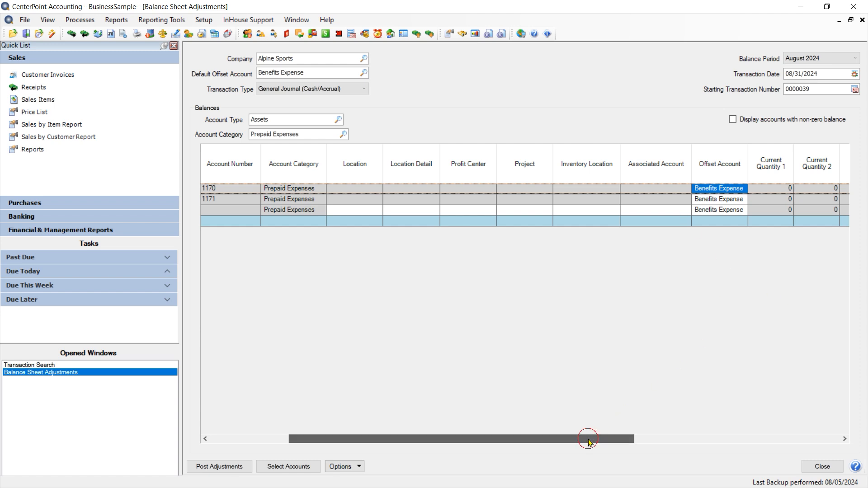
{"action": "left_click_drag", "start_coordinate": [589, 440], "coordinate": [658, 440]}
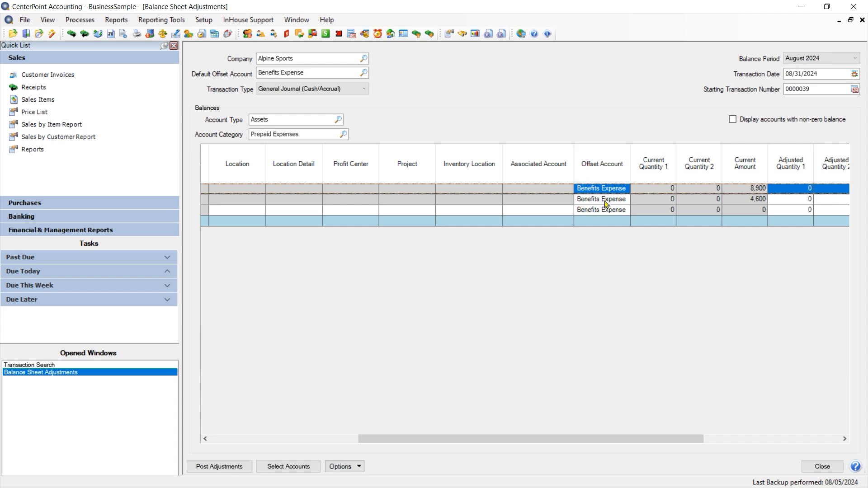
{"action": "left_click_drag", "start_coordinate": [610, 440], "coordinate": [657, 442]}
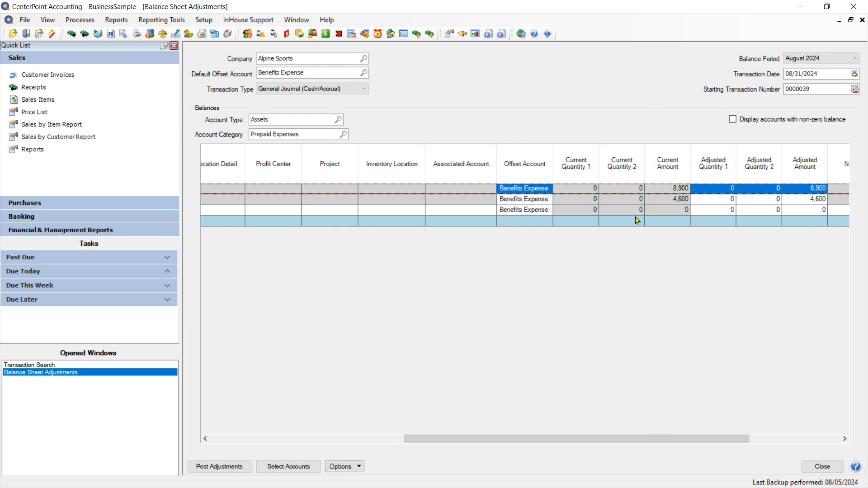
{"action": "left_click_drag", "start_coordinate": [635, 439], "coordinate": [698, 444]}
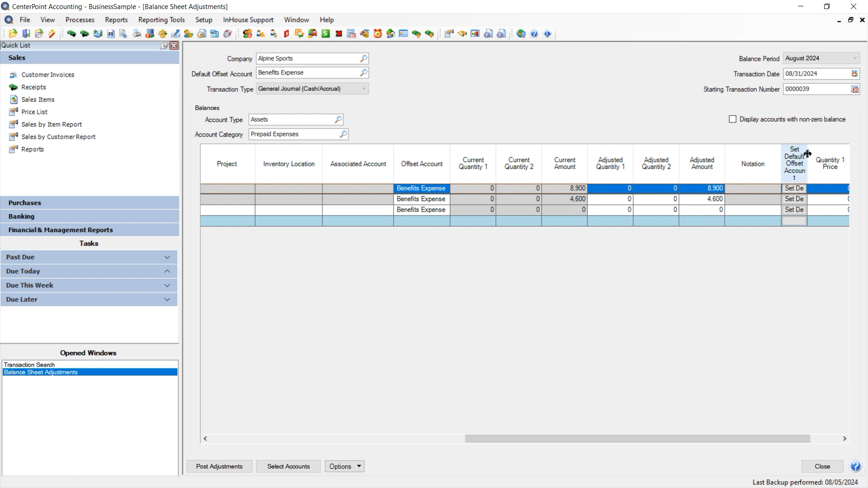
View the default offset account setting for Prepaid Health Insurance without changing it, and check the quantity price columns.
{"action": "left_click", "coordinate": [796, 193]}
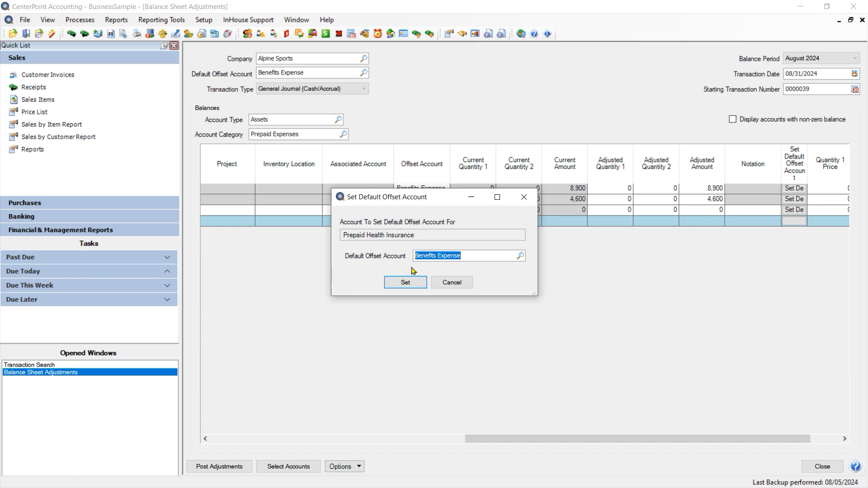
{"action": "left_click", "coordinate": [458, 284]}
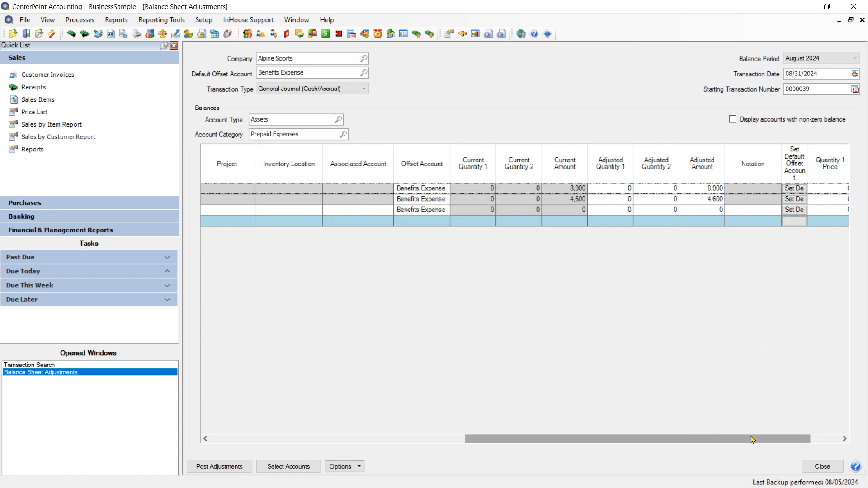
{"action": "left_click_drag", "start_coordinate": [752, 442], "coordinate": [781, 440]}
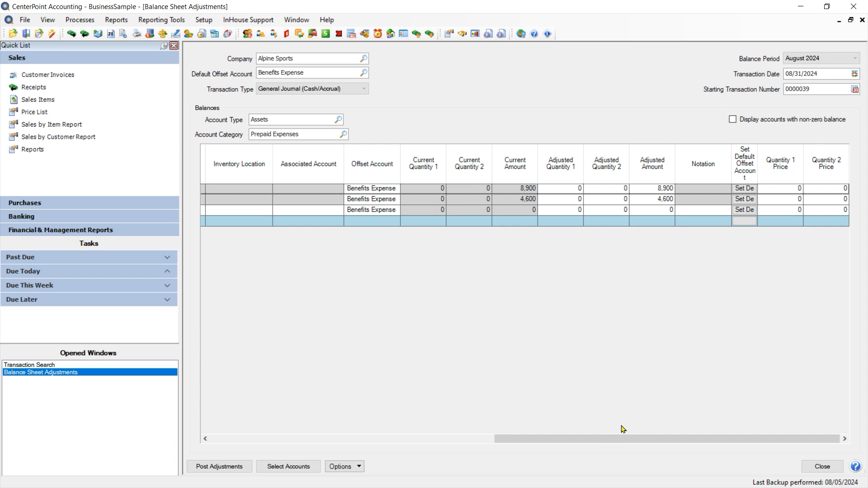
Set the adjusted amount for the Prepaid Health Insurance account to 9,000.
{"action": "left_click_drag", "start_coordinate": [669, 440], "coordinate": [623, 422]}
{"action": "left_click", "coordinate": [746, 189]}
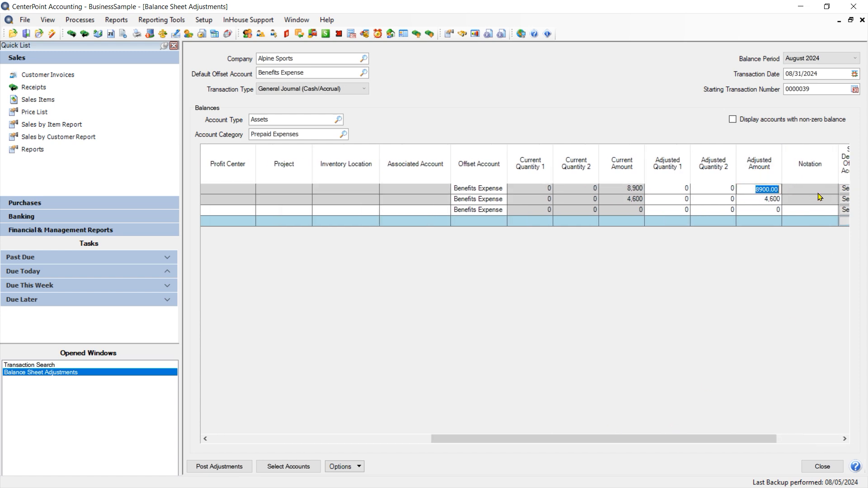
{"action": "type", "text": "9"}
{"action": "key", "text": "Tab"}
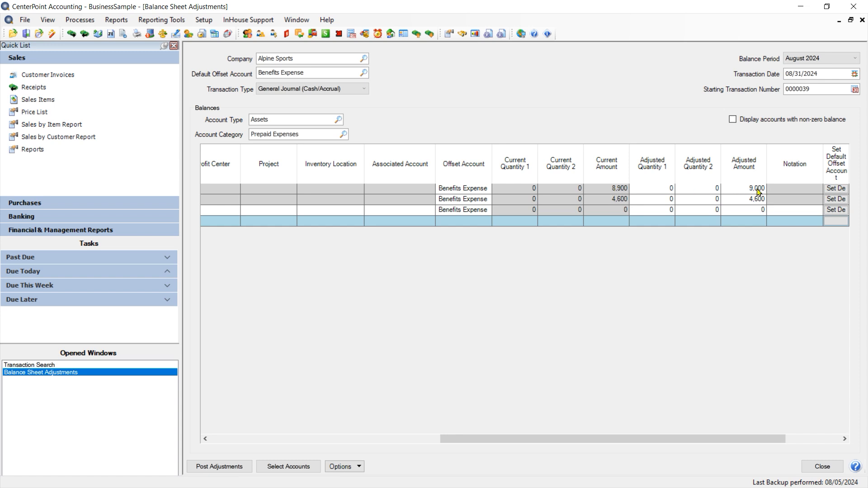
Set the adjusted amount for the PrePaid Life Insurance account to 25.
{"action": "left_click", "coordinate": [747, 210]}
{"action": "type", "text": "25"}
{"action": "left_click", "coordinate": [792, 210]}
{"action": "left_click_drag", "start_coordinate": [583, 438], "coordinate": [412, 439]}
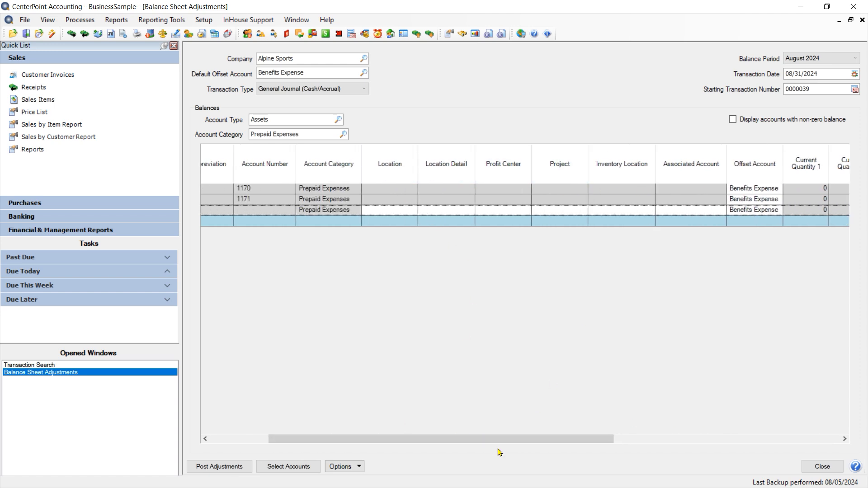
Check the extra options for auto-reversing entries and including fixed asset items without changing them, and post the health and life insurance adjustments.
{"action": "left_click_drag", "start_coordinate": [506, 440], "coordinate": [655, 424]}
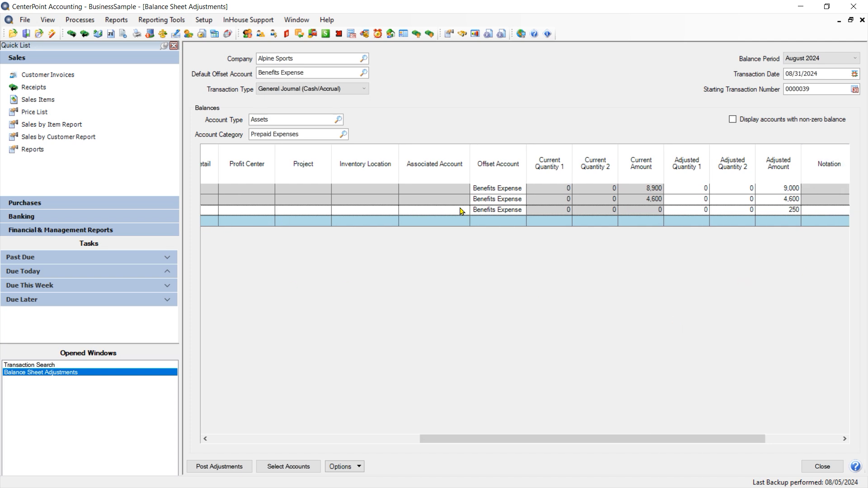
{"action": "left_click_drag", "start_coordinate": [499, 438], "coordinate": [383, 435]}
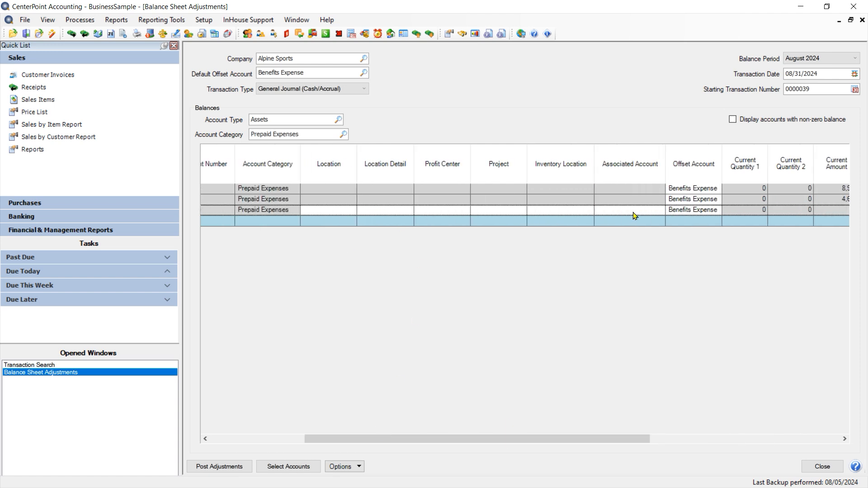
{"action": "left_click_drag", "start_coordinate": [432, 441], "coordinate": [590, 432]}
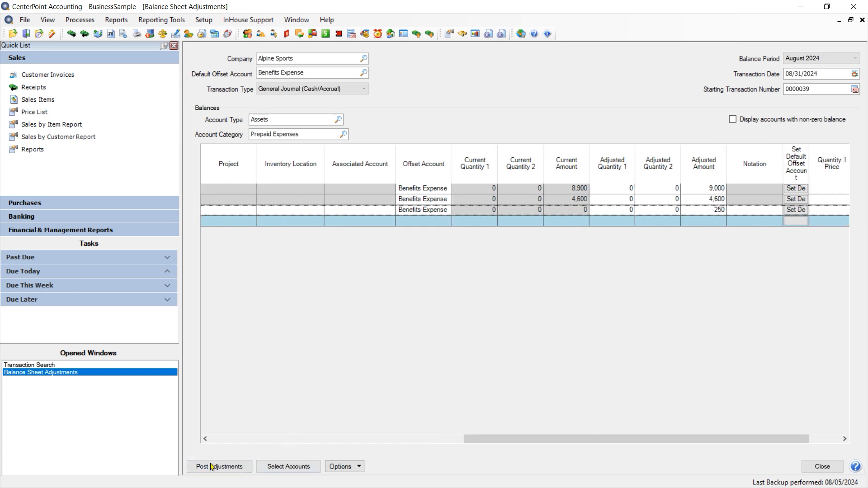
{"action": "left_click", "coordinate": [362, 470]}
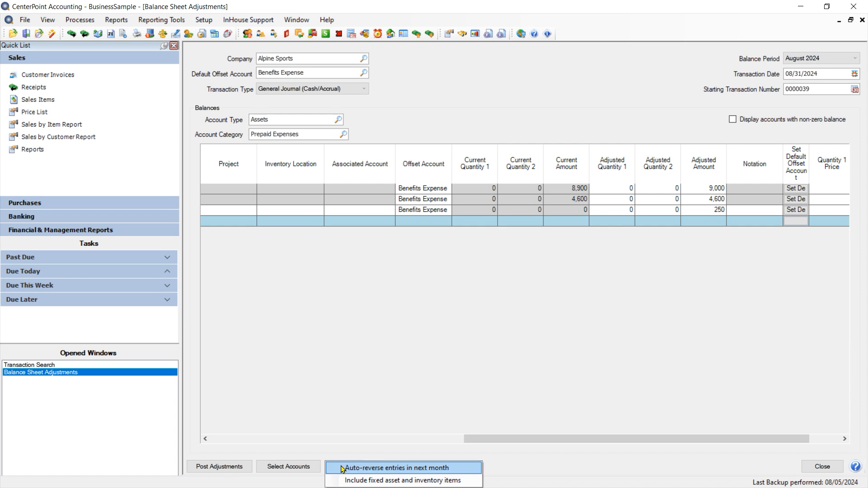
{"action": "left_click", "coordinate": [301, 359]}
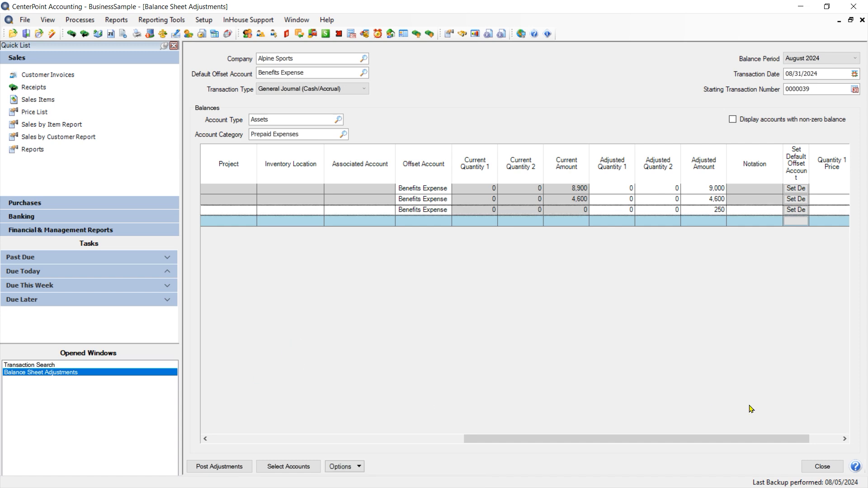
{"action": "left_click", "coordinate": [215, 466]}
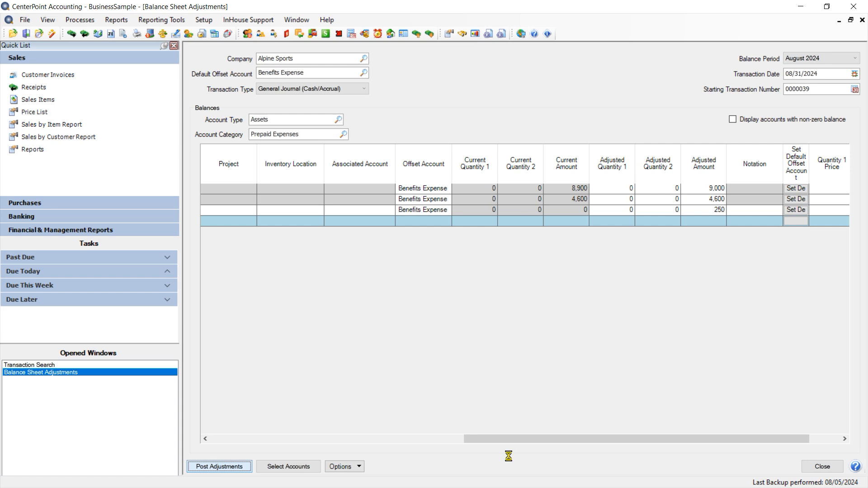
Refresh this month's transaction search and examine the accounts, debits and credits of the posted health and life insurance adjustments.
{"action": "left_click", "coordinate": [42, 366]}
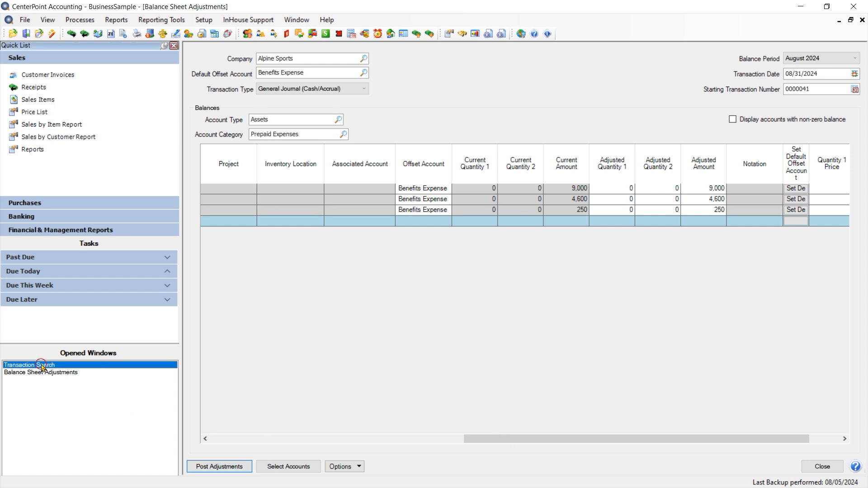
{"action": "left_click", "coordinate": [647, 53]}
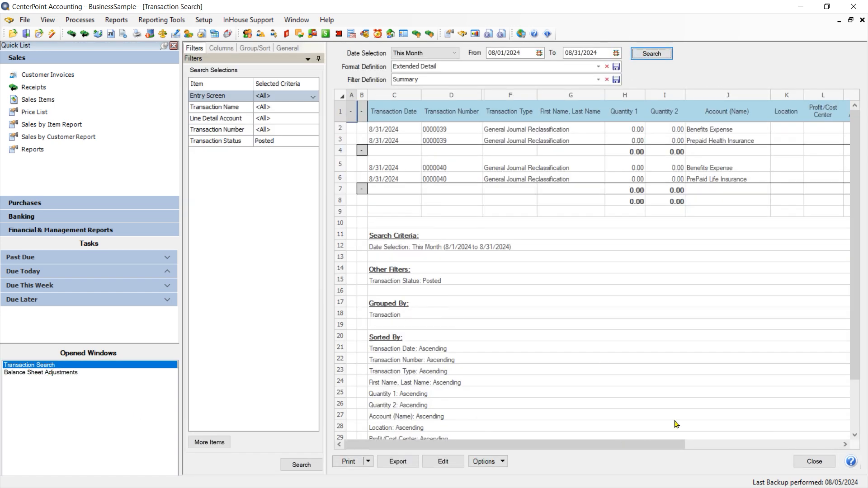
{"action": "left_click", "coordinate": [629, 449]}
{"action": "left_click_drag", "start_coordinate": [628, 449], "coordinate": [752, 450]}
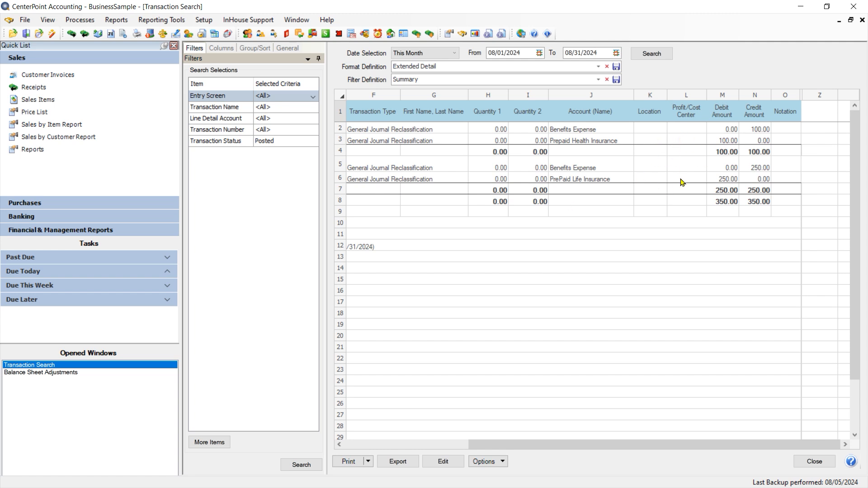
{"action": "left_click_drag", "start_coordinate": [542, 439], "coordinate": [442, 437]}
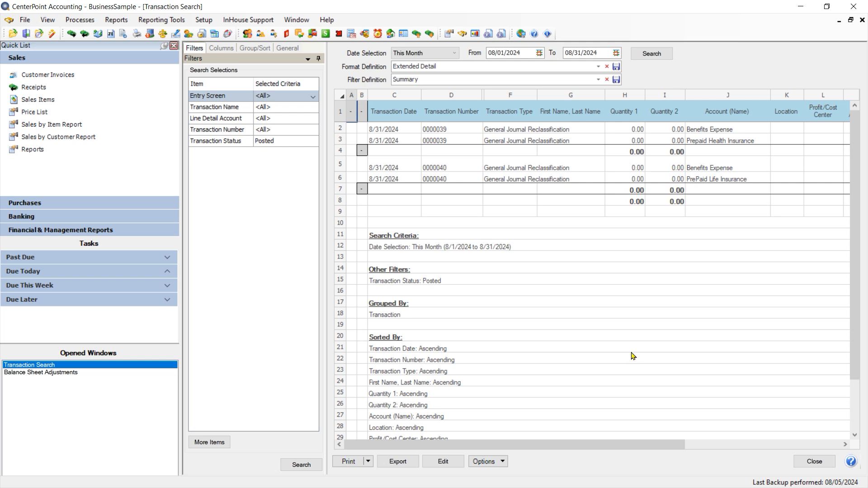
Return to Balance Sheet Adjustments and add a new row for the Prepaid Dental Insurance account.
{"action": "left_click", "coordinate": [49, 374]}
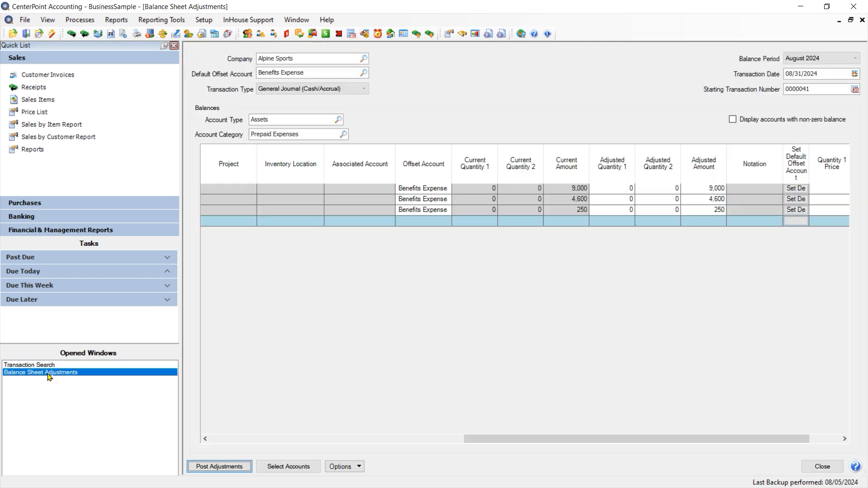
{"action": "left_click_drag", "start_coordinate": [664, 439], "coordinate": [385, 428]}
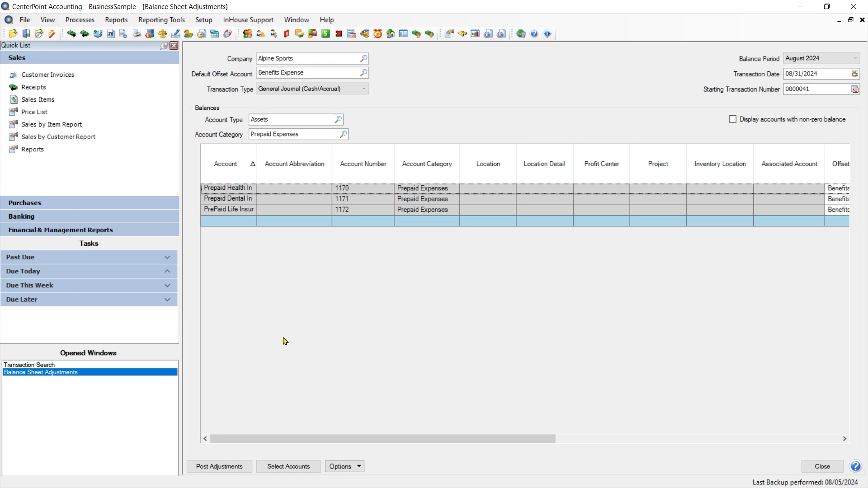
{"action": "left_click", "coordinate": [237, 221]}
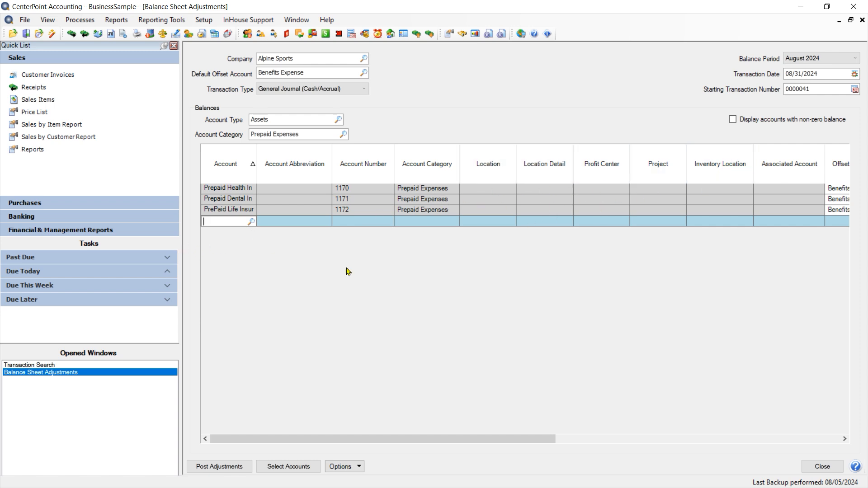
{"action": "type", "text": "DEN"}
{"action": "key", "text": "Tab"}
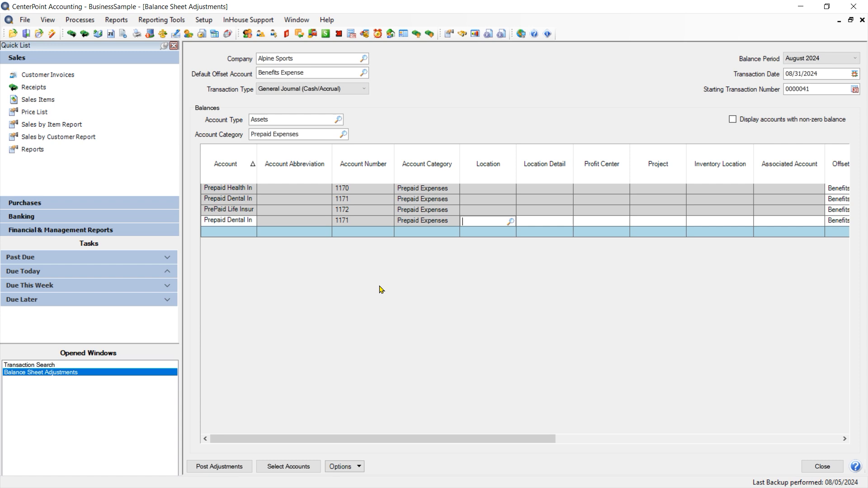
Assign the Memberships profit center to the new Prepaid Dental Insurance row.
{"action": "left_click_drag", "start_coordinate": [402, 437], "coordinate": [483, 436]}
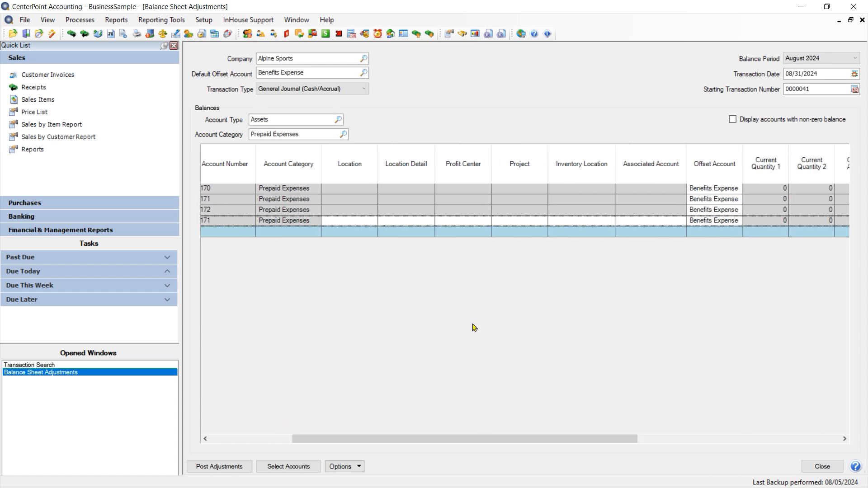
{"action": "left_click", "coordinate": [453, 223]}
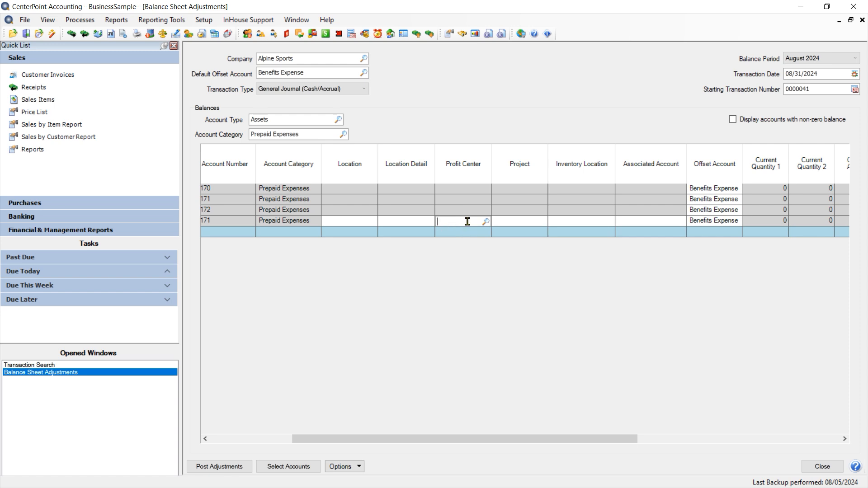
{"action": "type", "text": "memb"}
{"action": "key", "text": "Tab"}
Set the adjusted amount of the new Memberships dental insurance row to 200 and post the adjustment.
{"action": "left_click", "coordinate": [511, 442]}
{"action": "left_click_drag", "start_coordinate": [513, 442], "coordinate": [658, 428]}
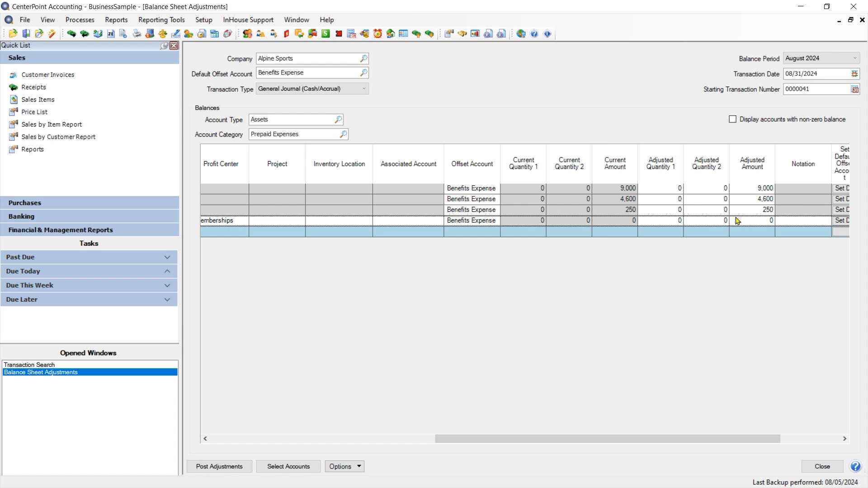
{"action": "left_click", "coordinate": [754, 222]}
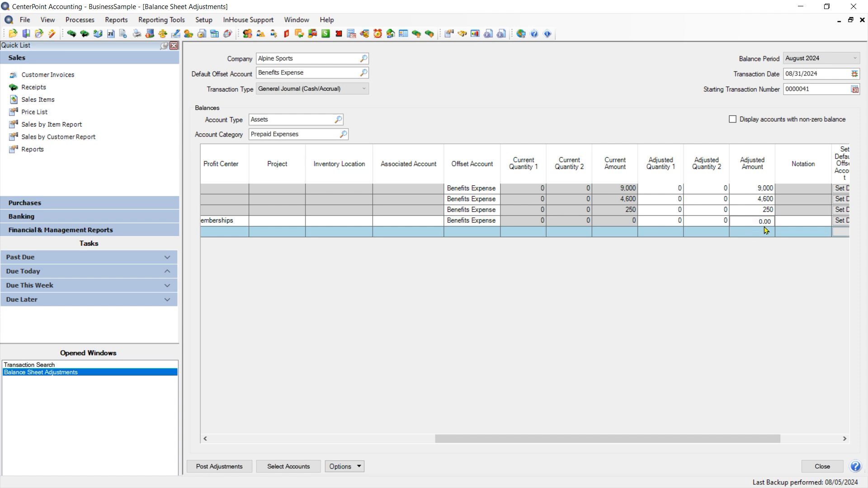
{"action": "left_click_drag", "start_coordinate": [753, 222], "coordinate": [795, 220]}
{"action": "type", "text": "200."}
{"action": "key", "text": "Tab"}
{"action": "left_click", "coordinate": [220, 466]}
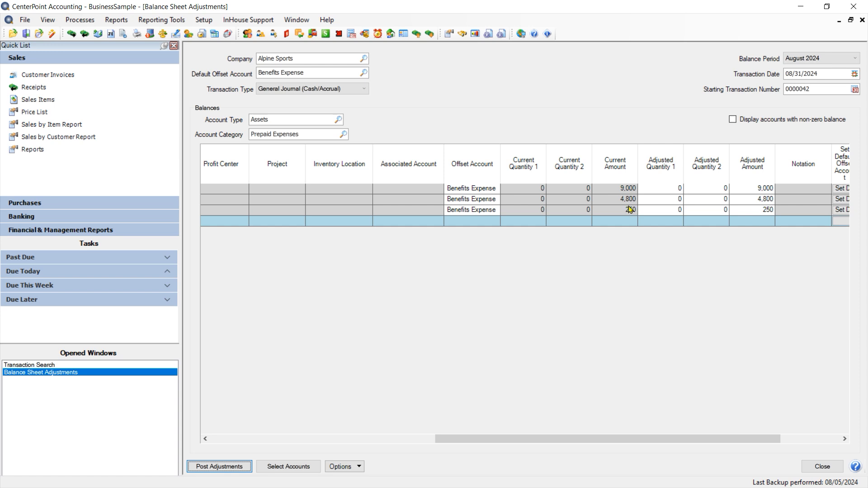
Rerun this month's transaction search to examine the dental insurance adjustment's profit center and amounts, and return to the Balance Sheet Adjustments accounts.
{"action": "left_click", "coordinate": [29, 365]}
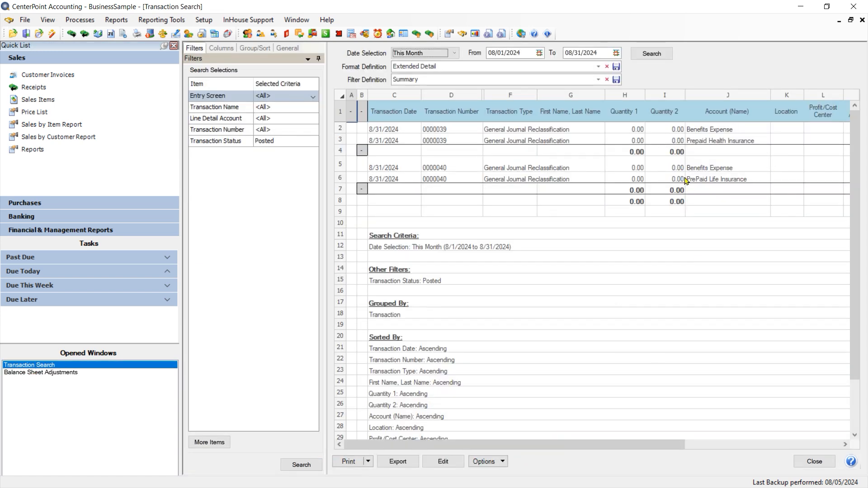
{"action": "left_click", "coordinate": [655, 55]}
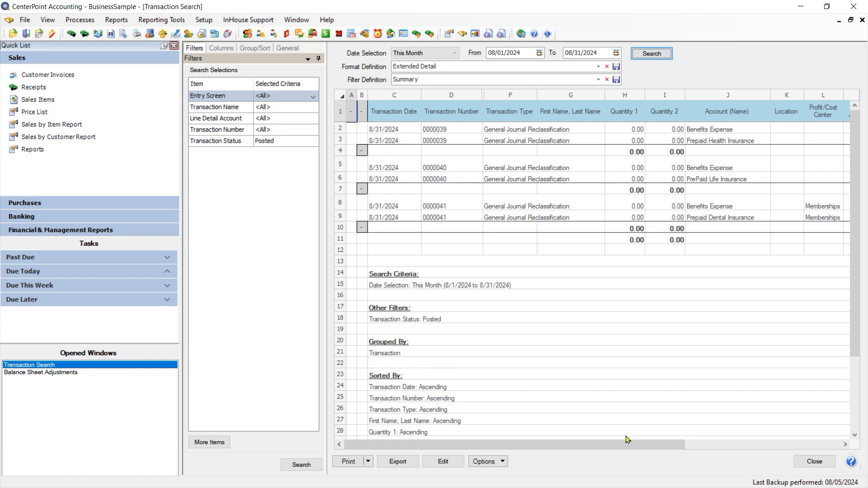
{"action": "left_click_drag", "start_coordinate": [630, 446], "coordinate": [755, 445]}
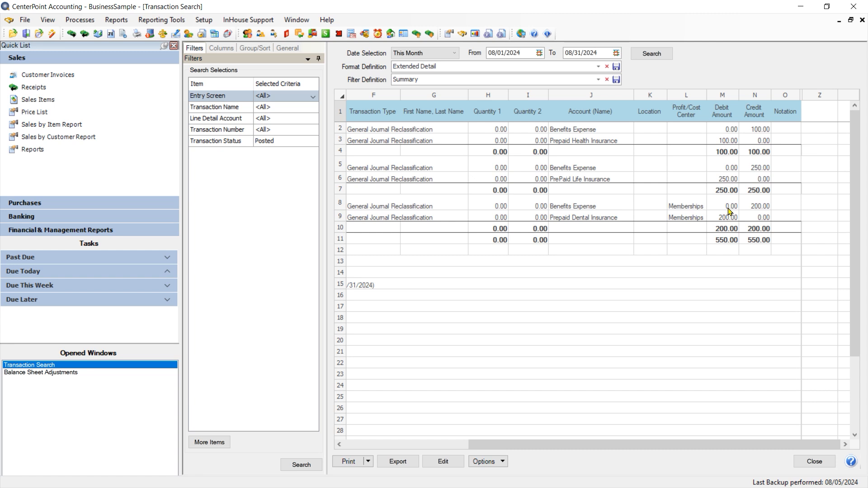
{"action": "left_click", "coordinate": [61, 373]}
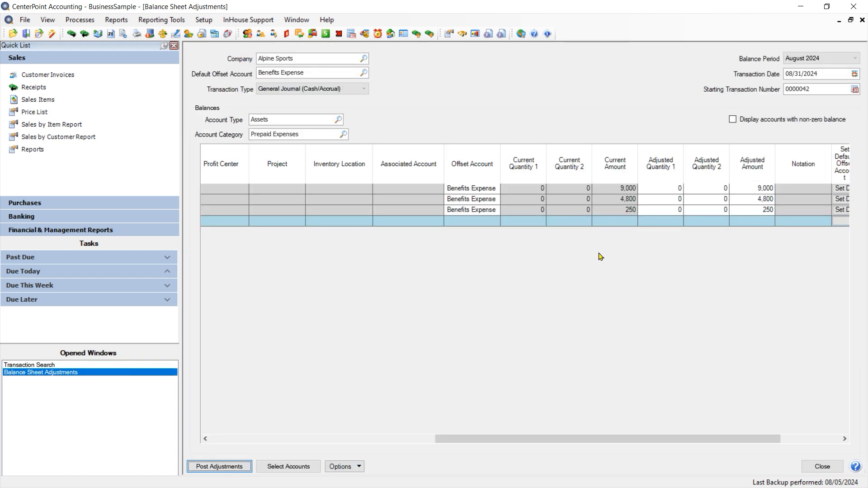
{"action": "left_click_drag", "start_coordinate": [588, 441], "coordinate": [355, 461]}
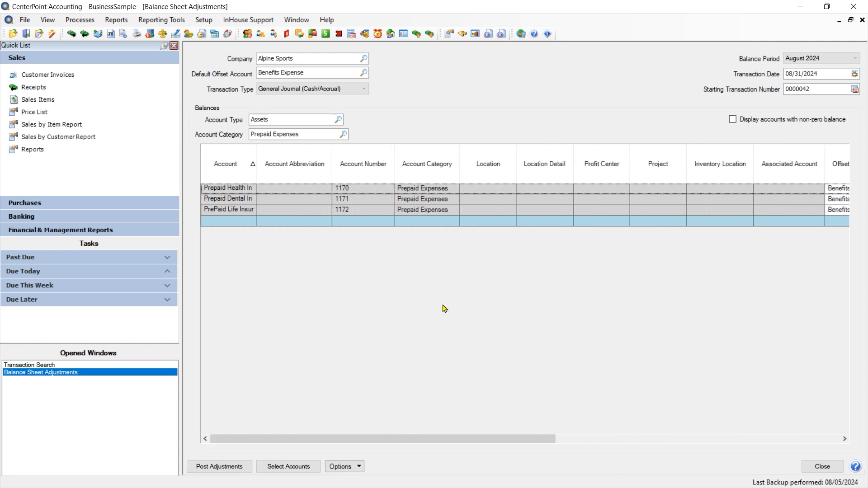